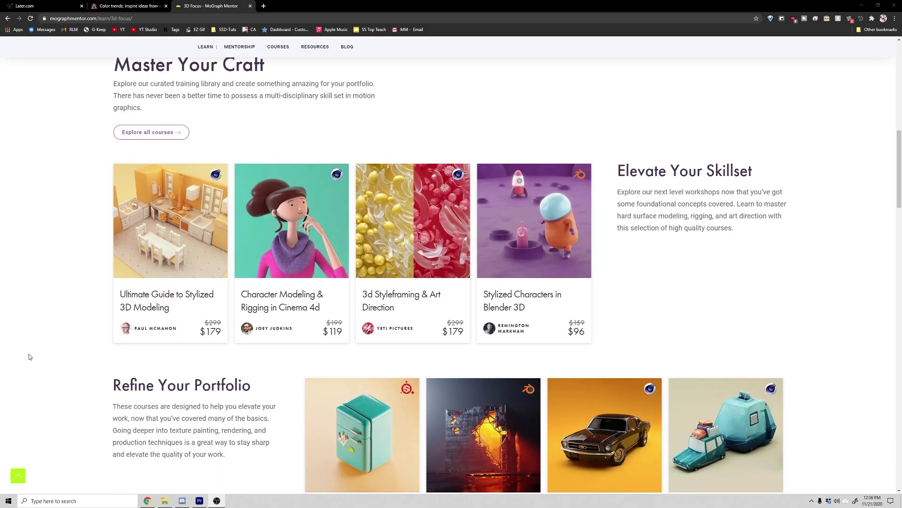
# - Scroll down the MoGraph Mentor 3D Focus page to the Refine Your Portfolio course listings
pyautogui.scroll(-3, 29, 356)
pyautogui.scroll(-3, 29, 356)
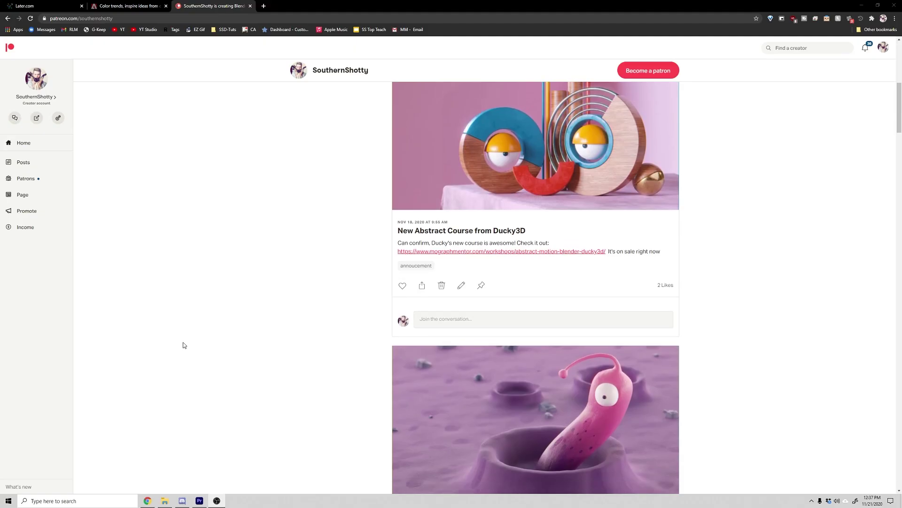
# - Scroll the Patreon feed past the New Abstract Course post to the Course Sale 40% Off post
pyautogui.scroll(-2, 183, 344)
pyautogui.scroll(-2, 183, 346)
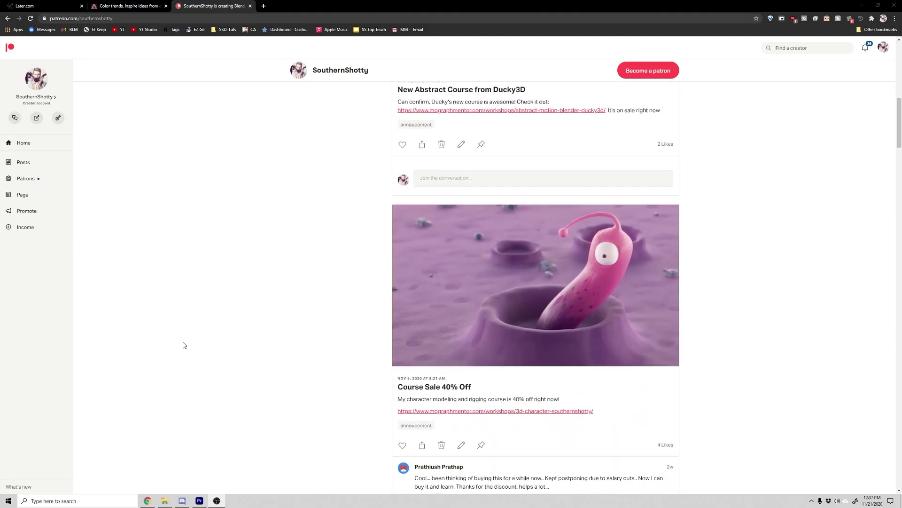
pyautogui.scroll(-3, 184, 346)
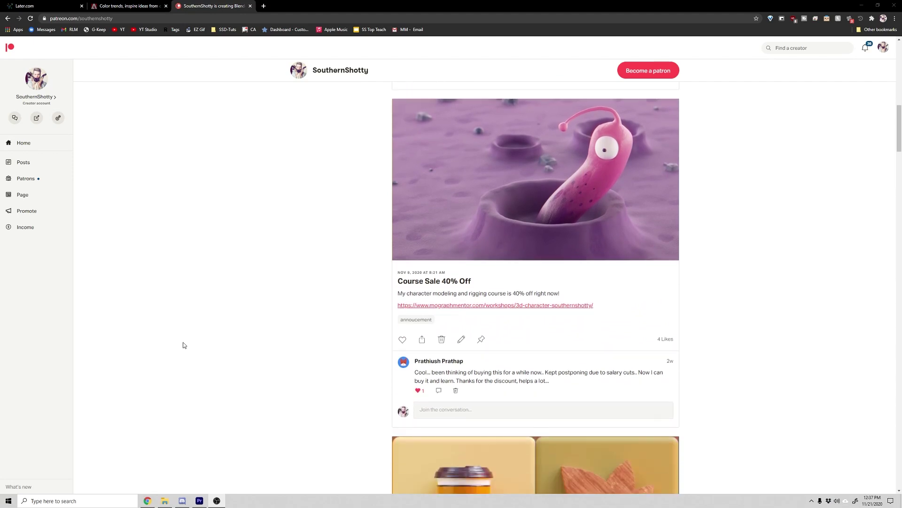
pyautogui.scroll(-3, 183, 346)
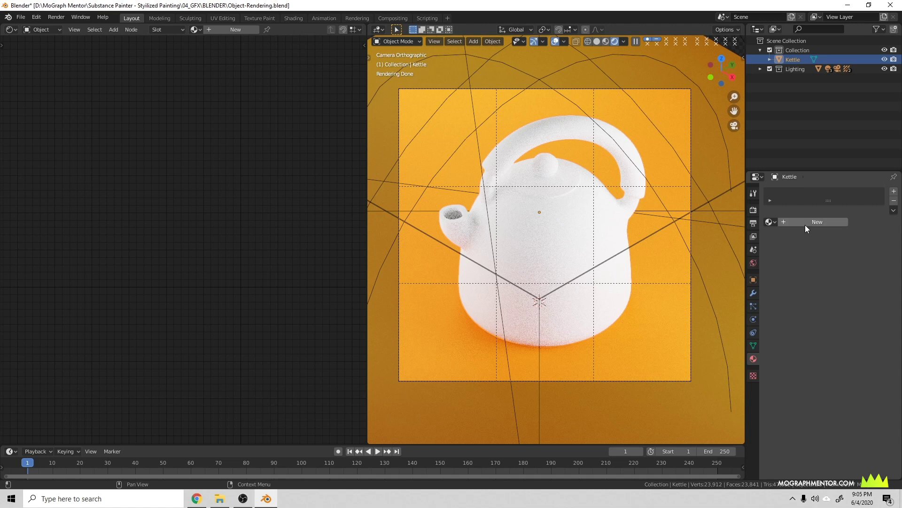
# - Add a new Principled BSDF material to the Kettle and name it 'Kettle-Texture'
pyautogui.click(805, 224)
pyautogui.doubleClick(791, 196)
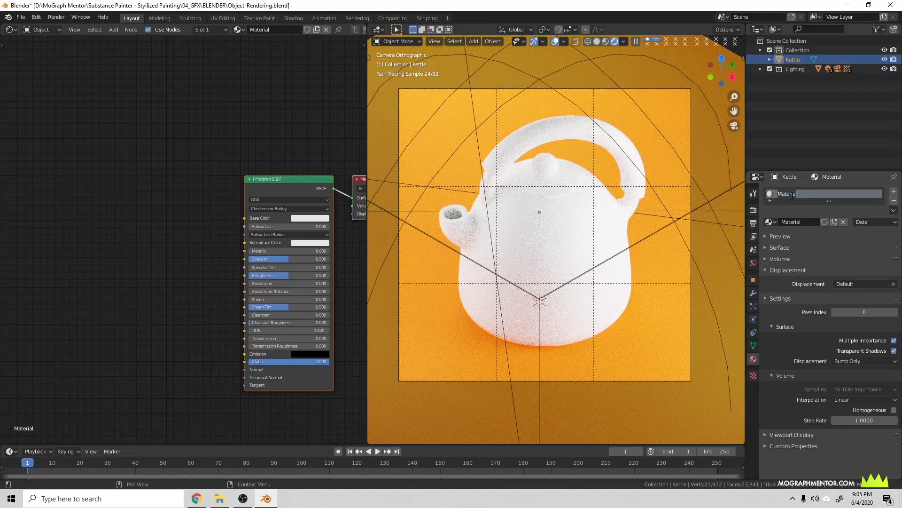
pyautogui.write('Kettle-Texture')
pyautogui.press('Return')
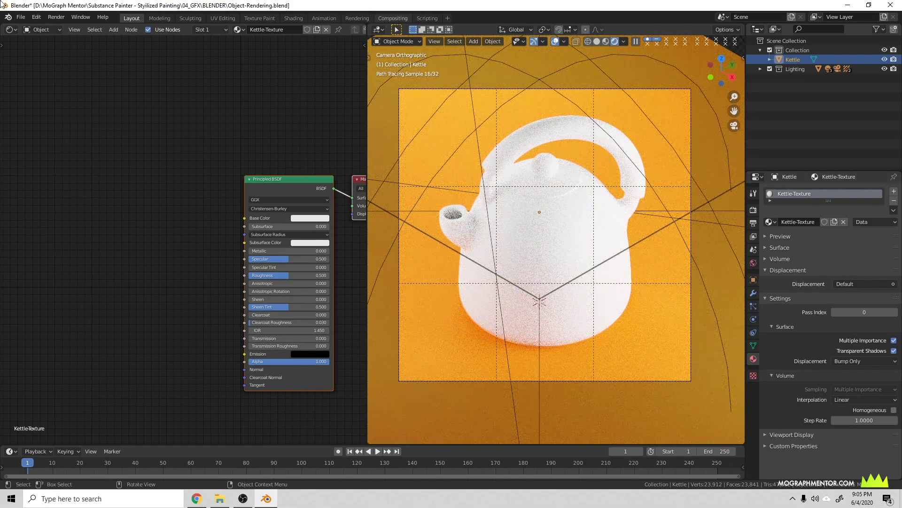
pyautogui.click(35, 18)
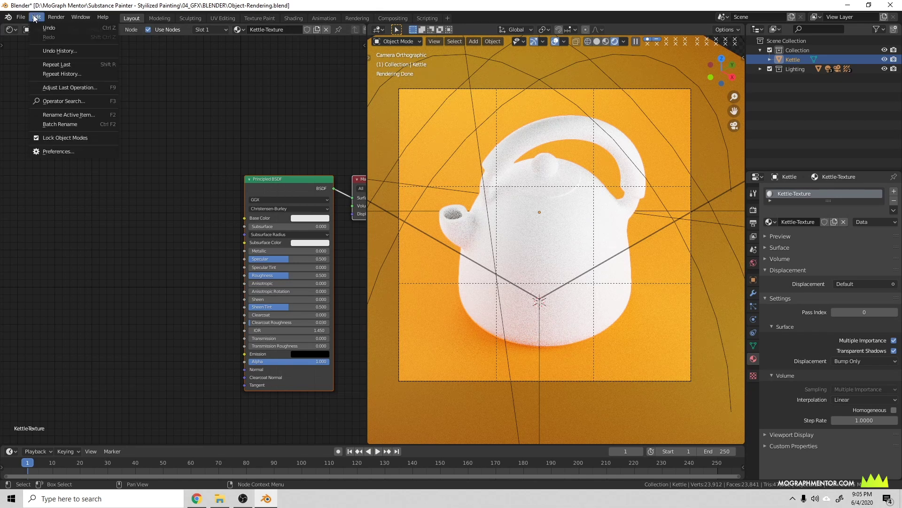
pyautogui.click(55, 152)
pyautogui.moveTo(186, 38); pyautogui.dragTo(439, 58)
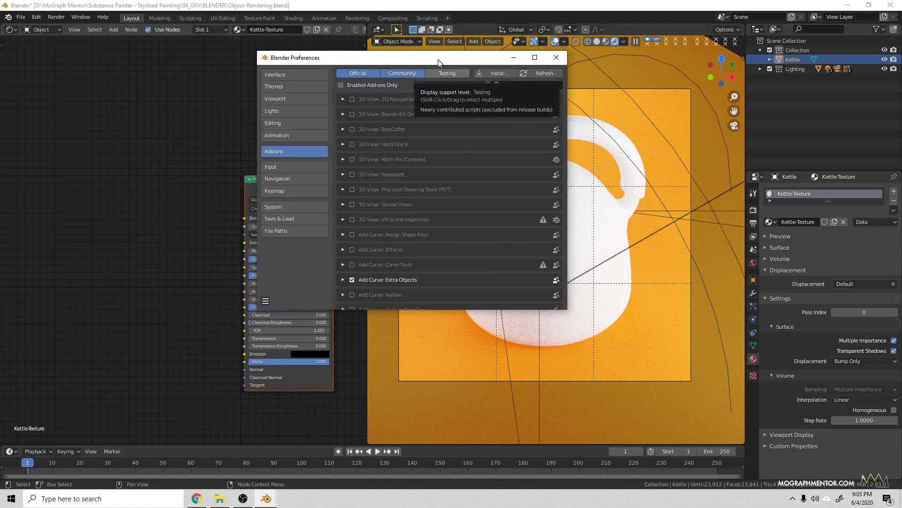
pyautogui.click(517, 85)
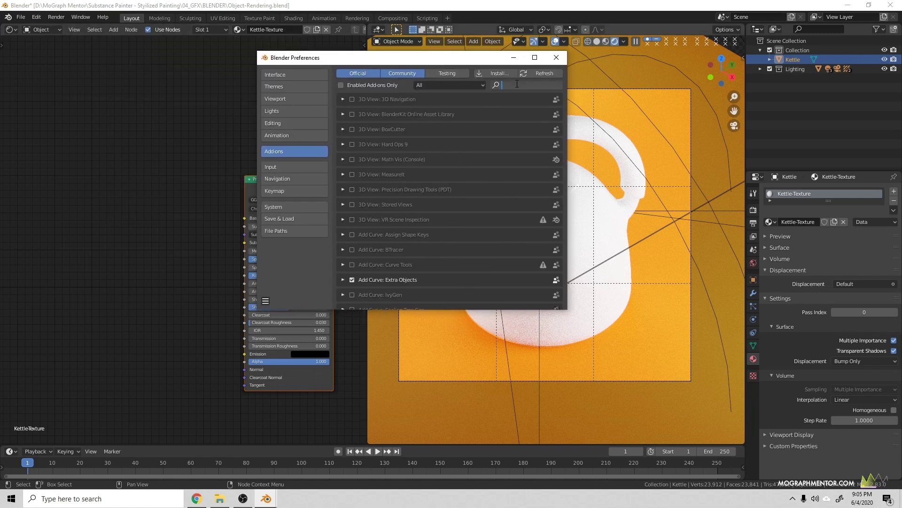
pyautogui.write('nood')
pyautogui.press('BackSpace')
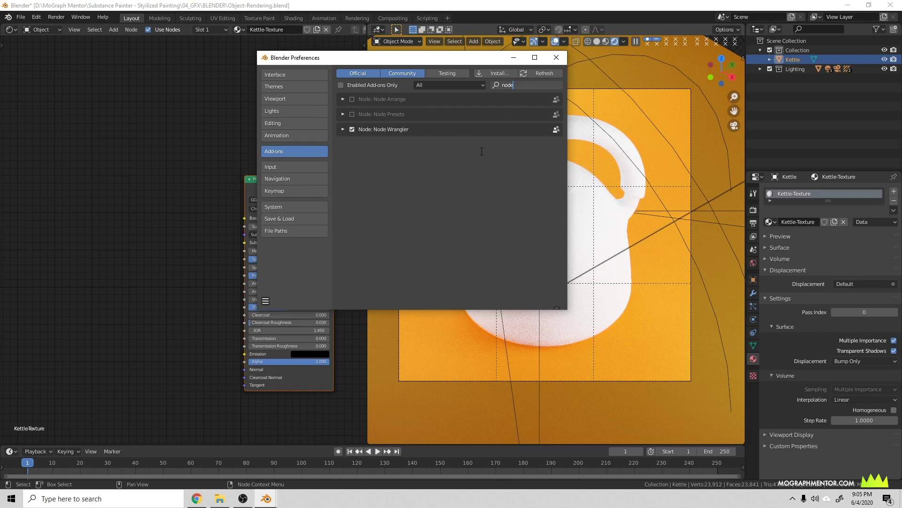
pyautogui.write('e')
pyautogui.click(556, 57)
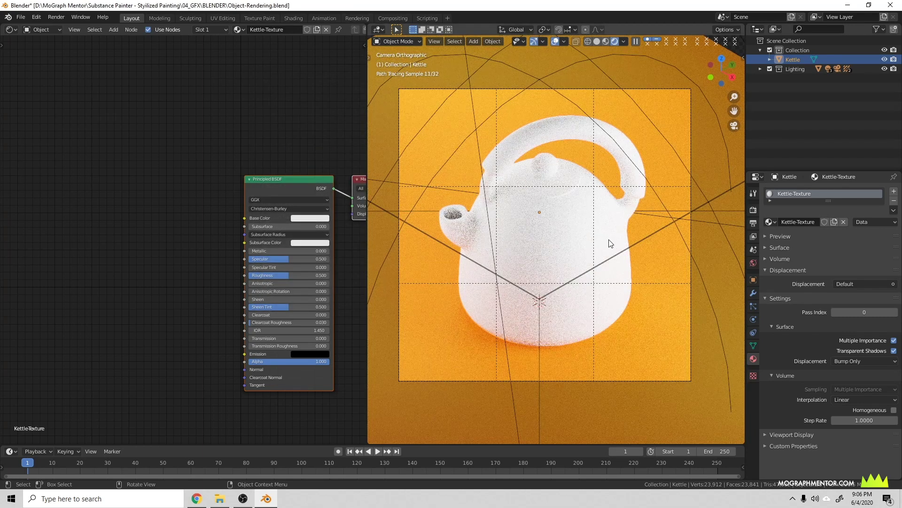
# - Frame the material nodes and select the Principled BSDF node
pyautogui.press('Home')
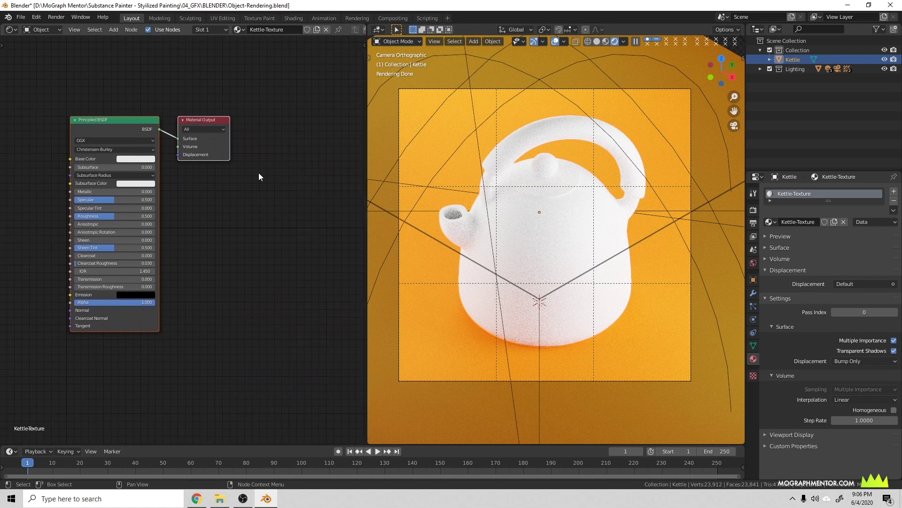
pyautogui.moveTo(160, 173); pyautogui.dragTo(190, 175, button='middle')
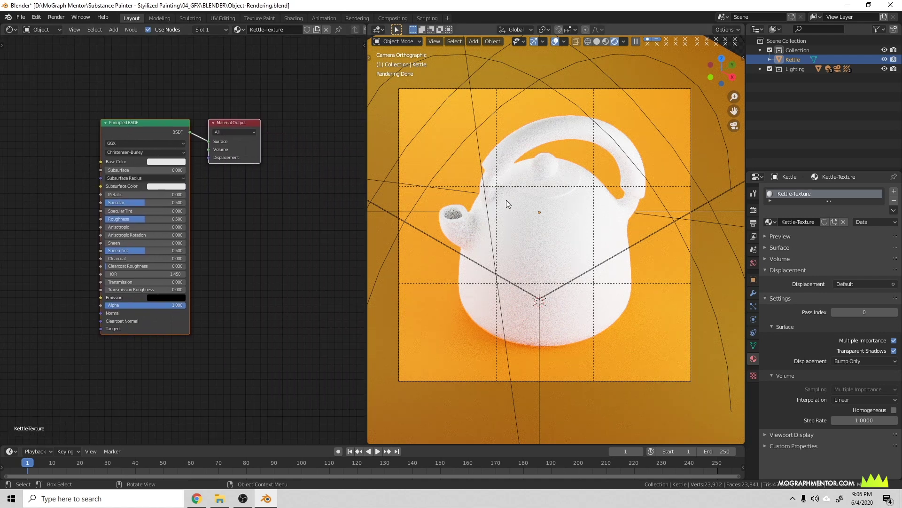
pyautogui.click(120, 132)
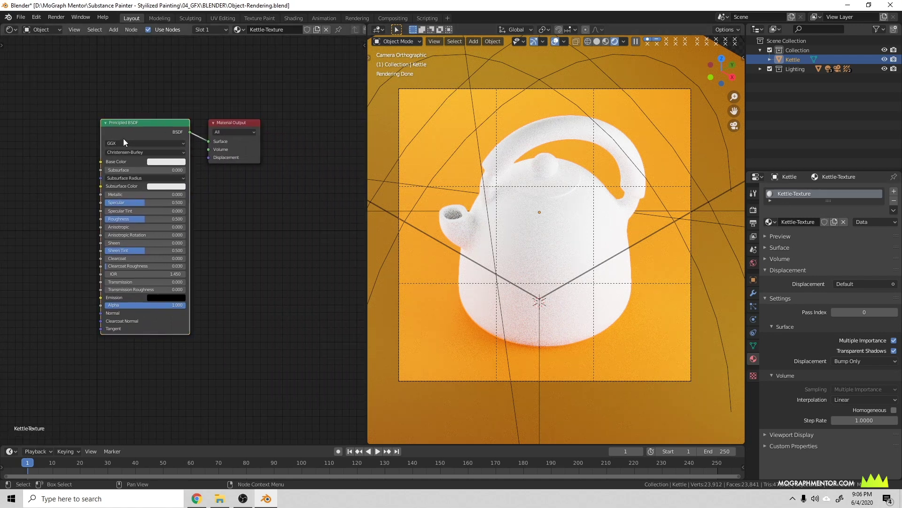
pyautogui.moveTo(92, 186); pyautogui.dragTo(148, 169, button='middle')
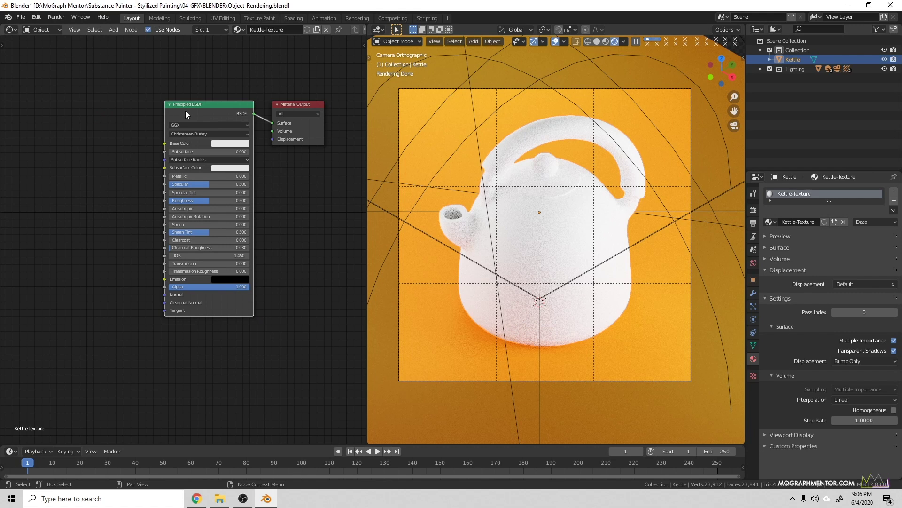
# - Run Principled Texture Setup with the Kettle maps, Base Color through Roughness, from SUBSTANCE/TEXTURES
pyautogui.hotkey('ctrl', 'shift', 't')
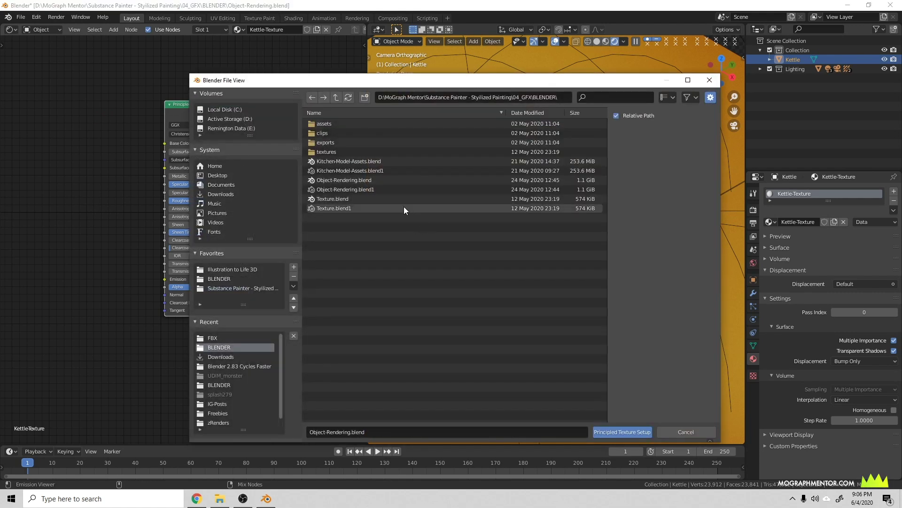
pyautogui.click(342, 152)
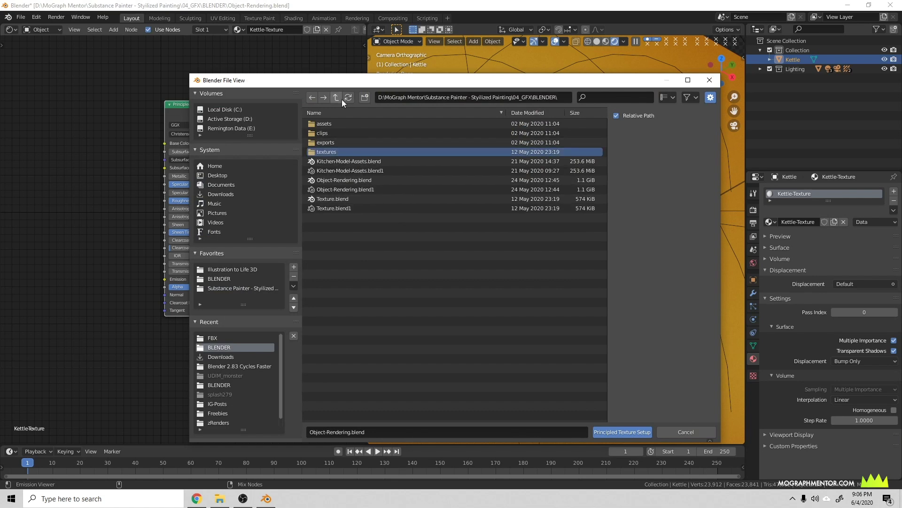
pyautogui.click(342, 99)
pyautogui.doubleClick(343, 152)
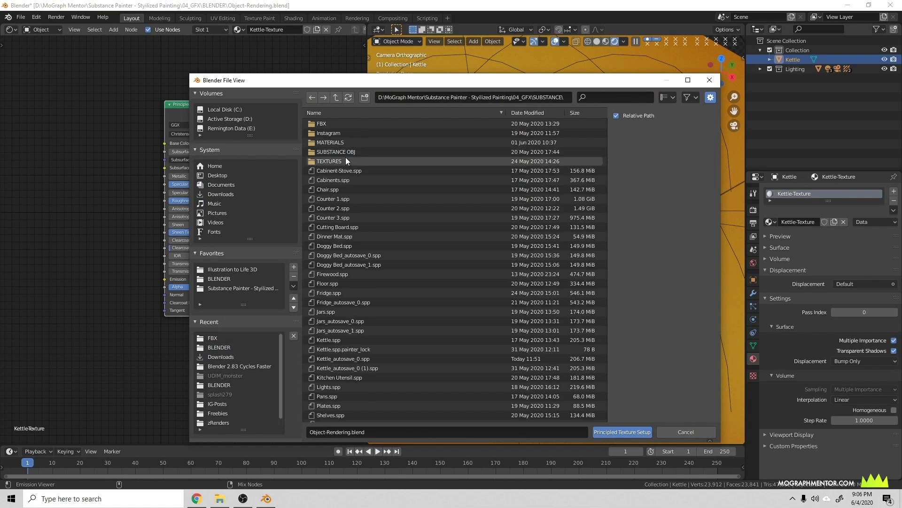
pyautogui.doubleClick(346, 161)
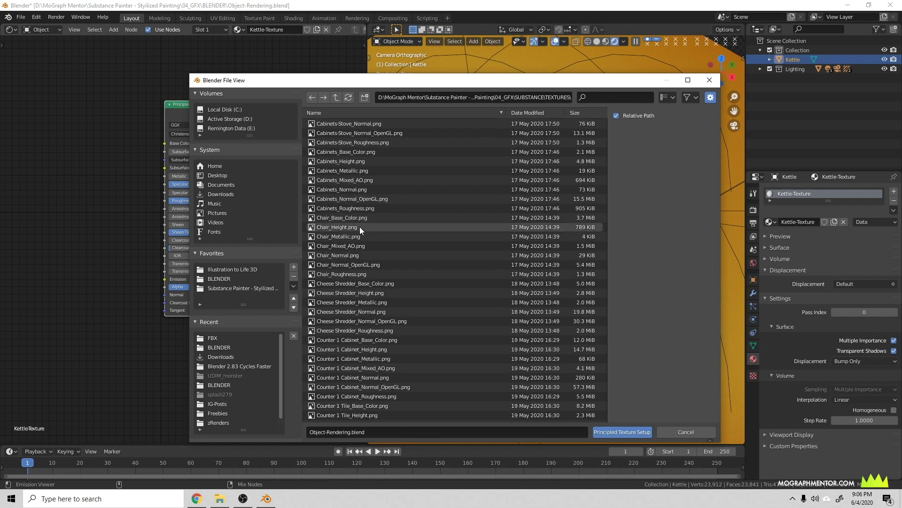
pyautogui.scroll(-10, 363, 231)
pyautogui.scroll(-15, 370, 238)
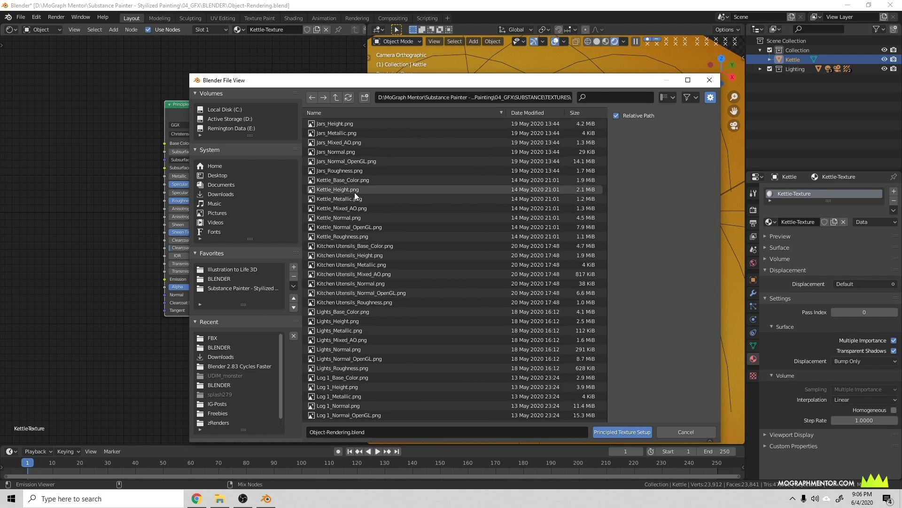
pyautogui.click(355, 181)
pyautogui.keyDown('shift'); pyautogui.click(371, 235); pyautogui.keyUp('shift')
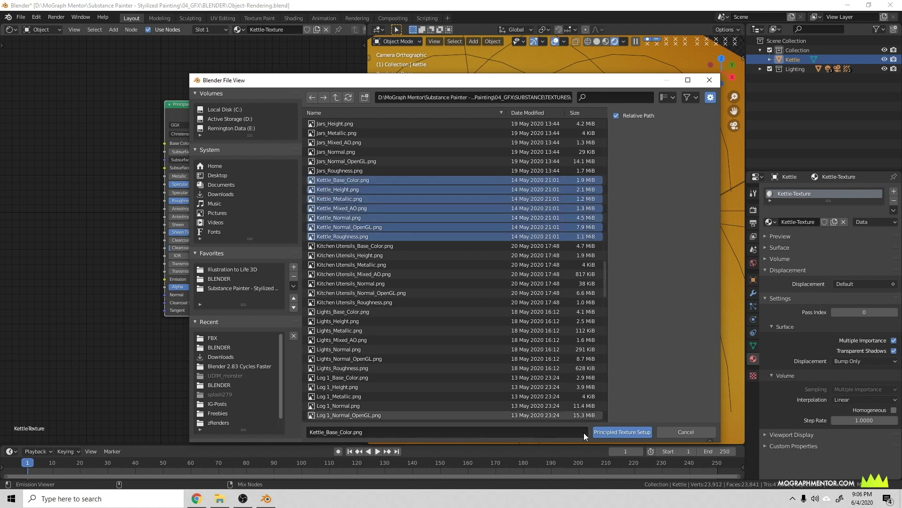
pyautogui.click(637, 432)
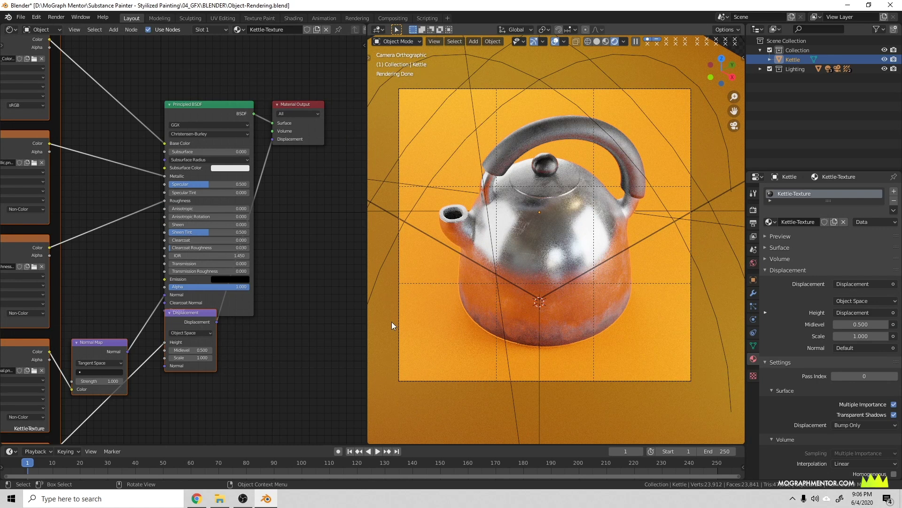
# - Raise the Principled BSDF above the overlapping Displacement node and open the Edit menu
pyautogui.click(200, 107)
pyautogui.moveTo(198, 106); pyautogui.dragTo(211, 90, button='middle')
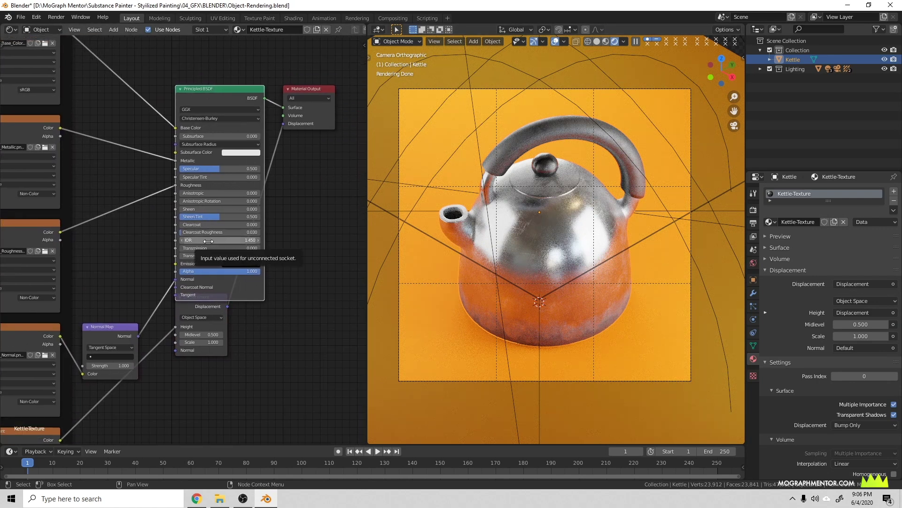
pyautogui.click(36, 17)
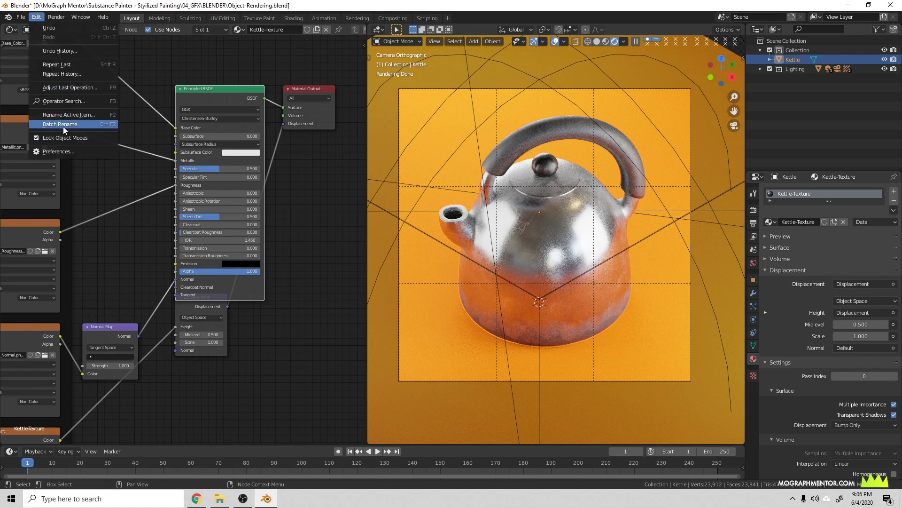
# - In Preferences, expand Node Wrangler and show its Principled BSDF texture detection tags
pyautogui.click(78, 151)
pyautogui.moveTo(179, 39); pyautogui.dragTo(427, 69)
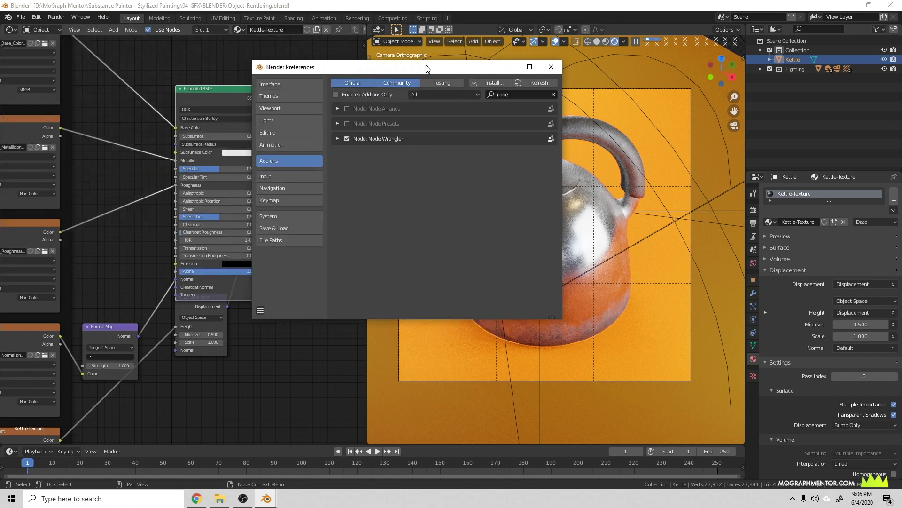
pyautogui.click(337, 138)
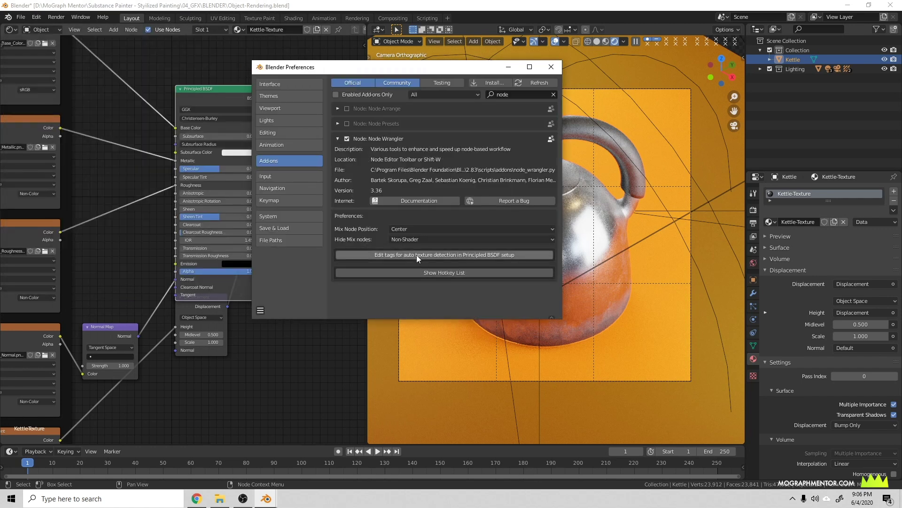
pyautogui.click(467, 255)
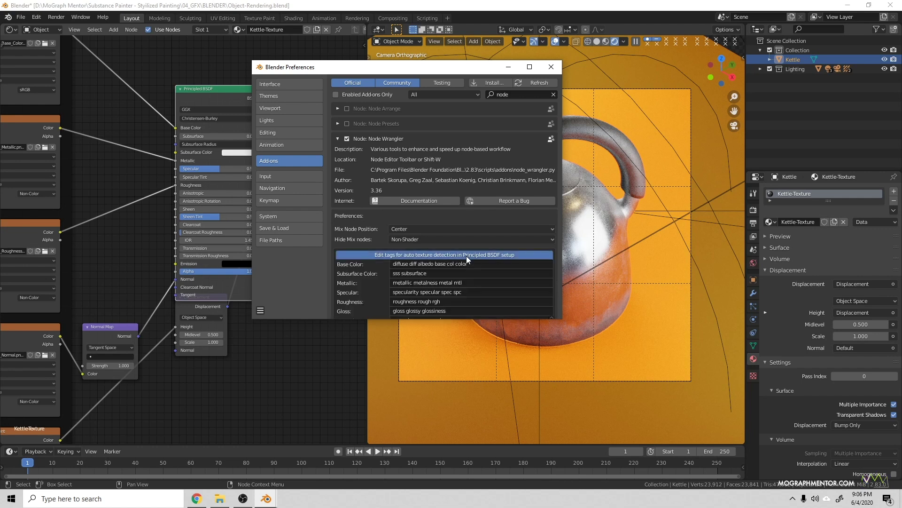
pyautogui.scroll(-2, 479, 287)
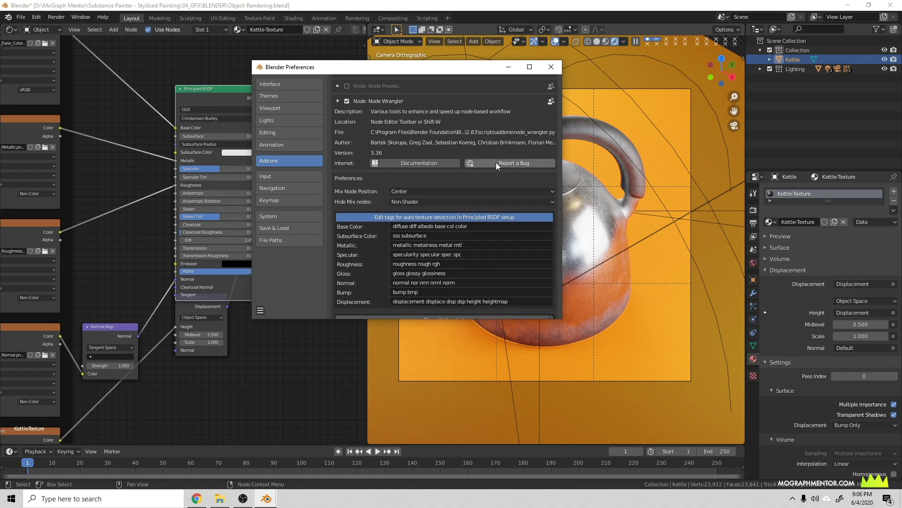
# - Close Preferences, pan to the Textures frame and move the Base Color image node higher
pyautogui.click(552, 66)
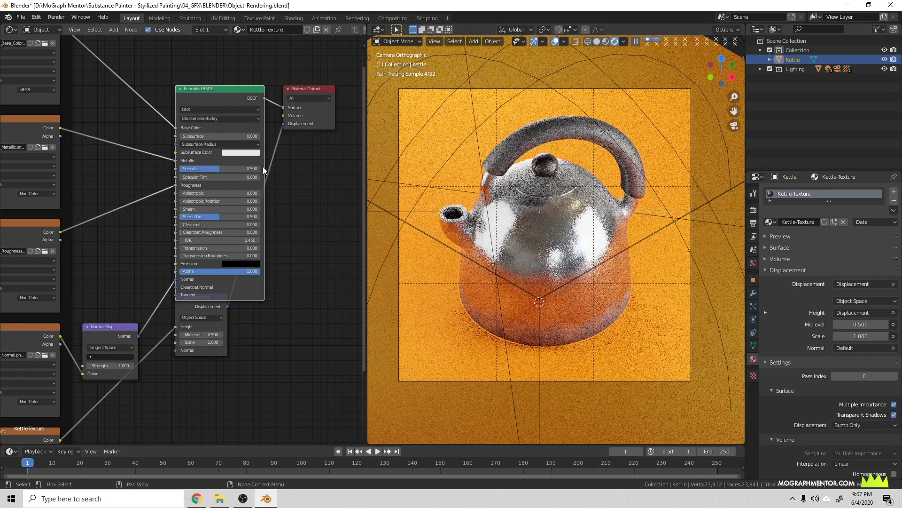
pyautogui.moveTo(263, 167); pyautogui.dragTo(326, 214, button='middle')
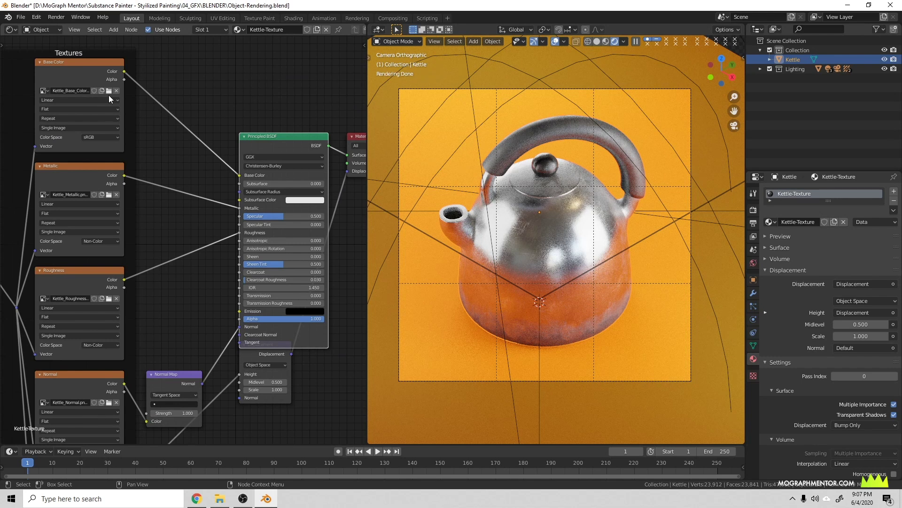
pyautogui.moveTo(102, 99); pyautogui.dragTo(137, 102, button='middle')
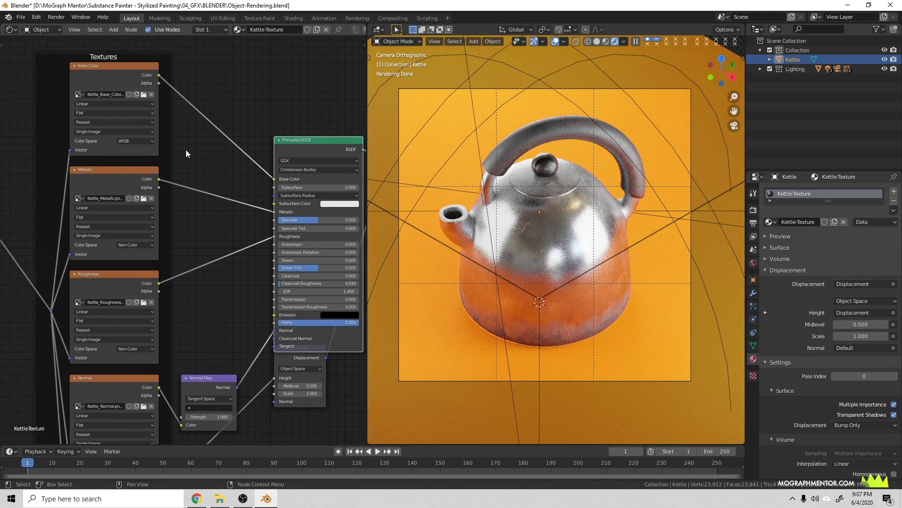
pyautogui.moveTo(112, 77); pyautogui.dragTo(112, 46)
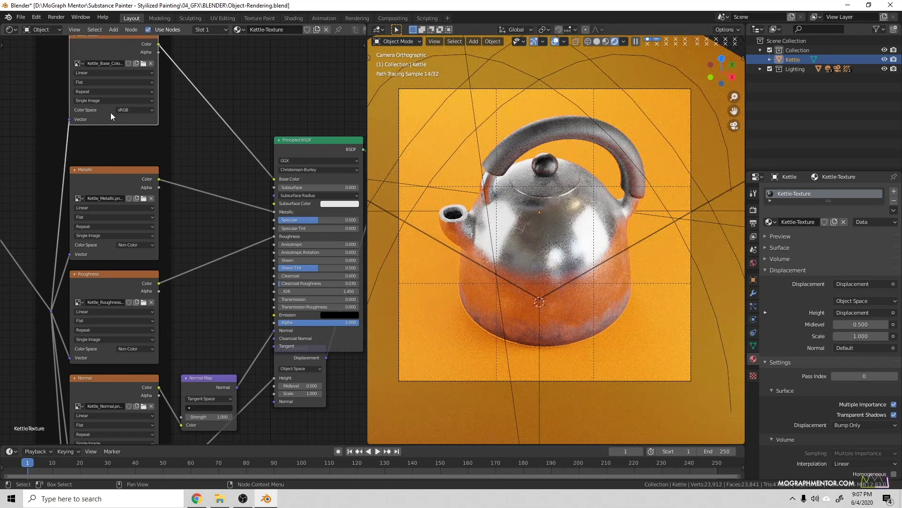
pyautogui.moveTo(241, 168); pyautogui.dragTo(233, 192, button='middle')
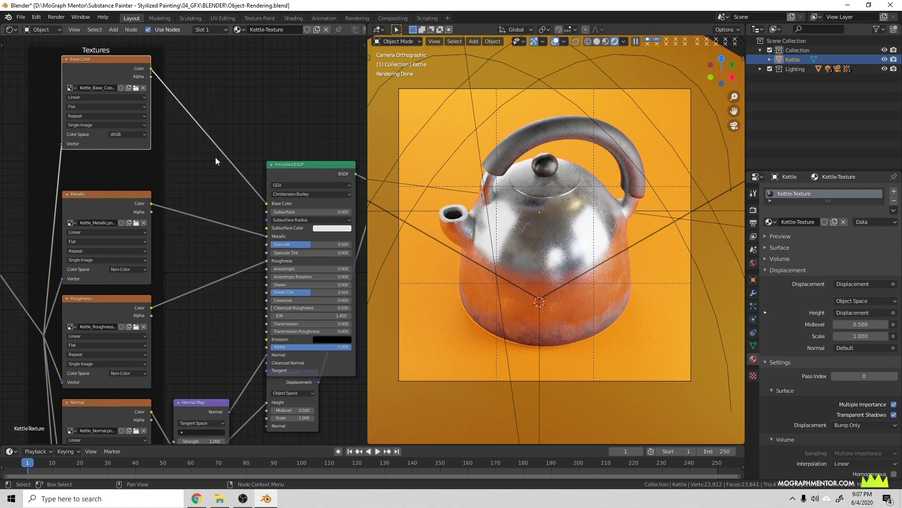
# - Lower the Principled BSDF Specular from 0.500 to 0.250
pyautogui.moveTo(249, 216); pyautogui.dragTo(186, 184, button='middle')
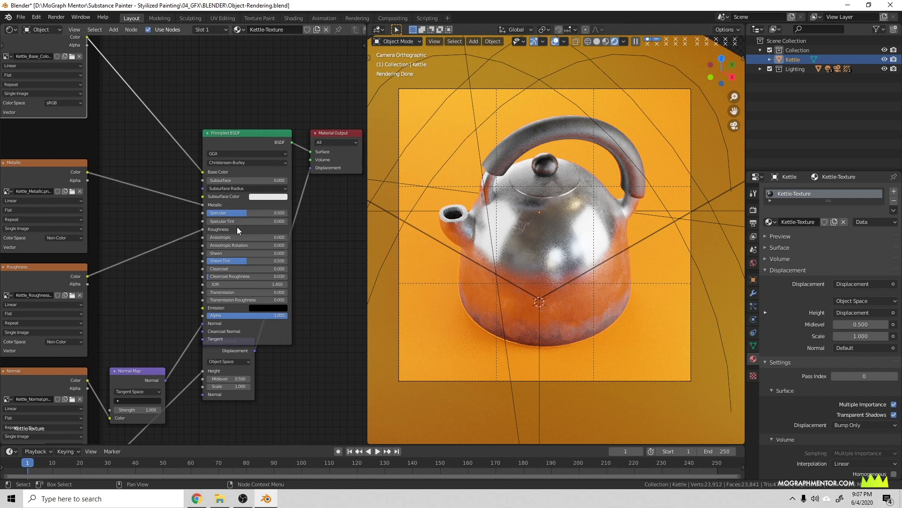
pyautogui.click(247, 145)
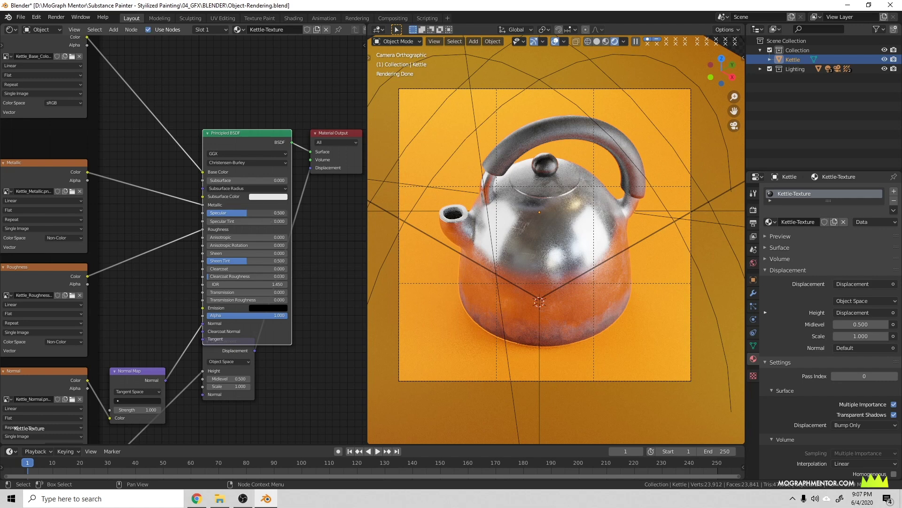
pyautogui.moveTo(267, 214); pyautogui.dragTo(201, 215)
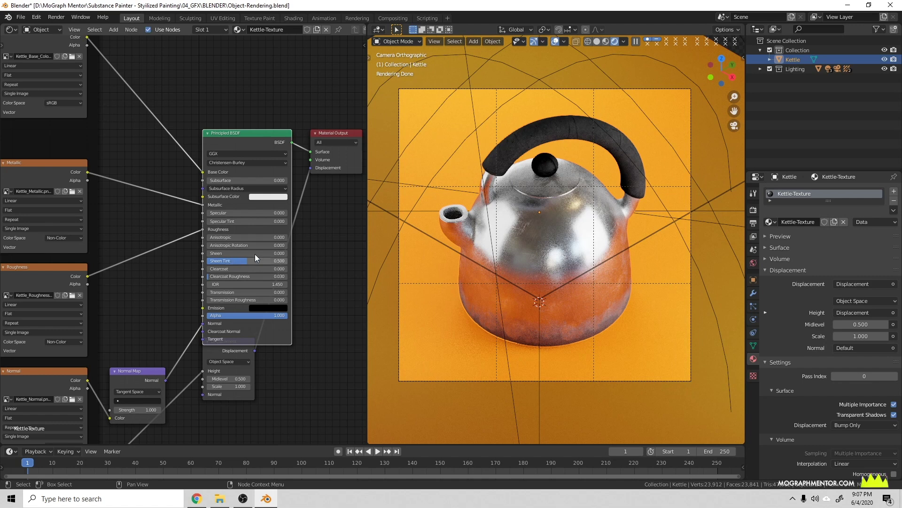
pyautogui.click(239, 214)
pyautogui.write('.5')
pyautogui.press('Return')
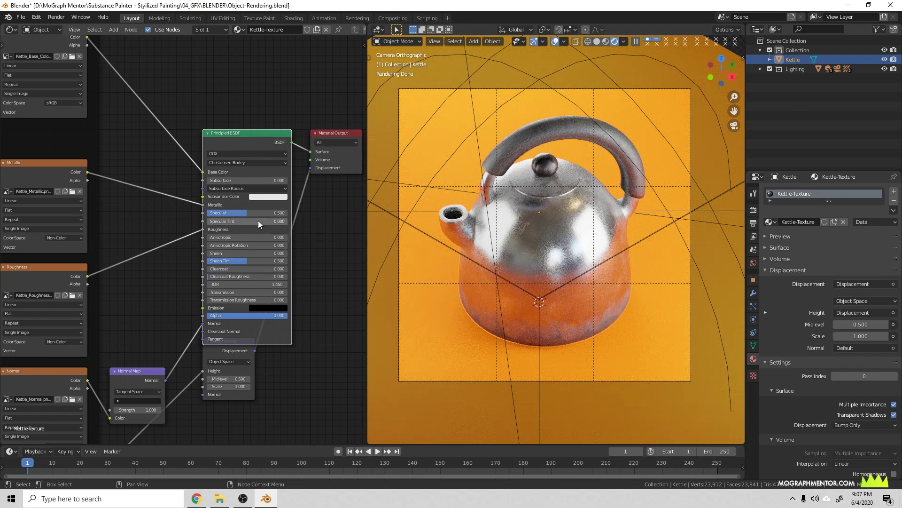
pyautogui.click(259, 214)
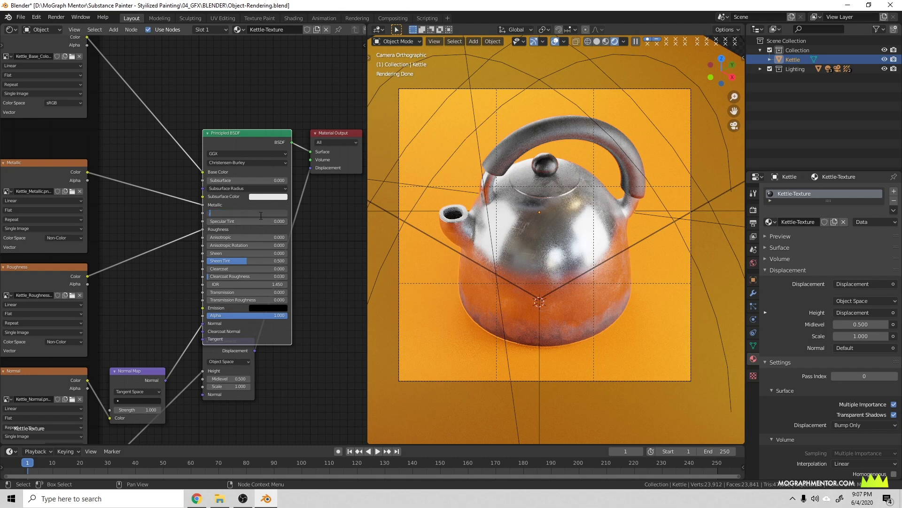
pyautogui.write('.25')
pyautogui.press('Return')
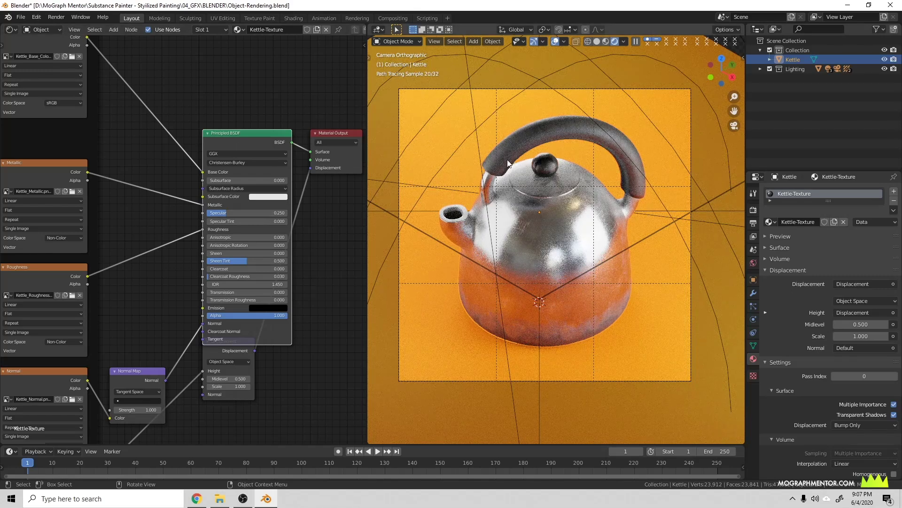
# - Move the Displacement node out from under the Principled BSDF and inspect the Textures frame
pyautogui.scroll(-2, 239, 250)
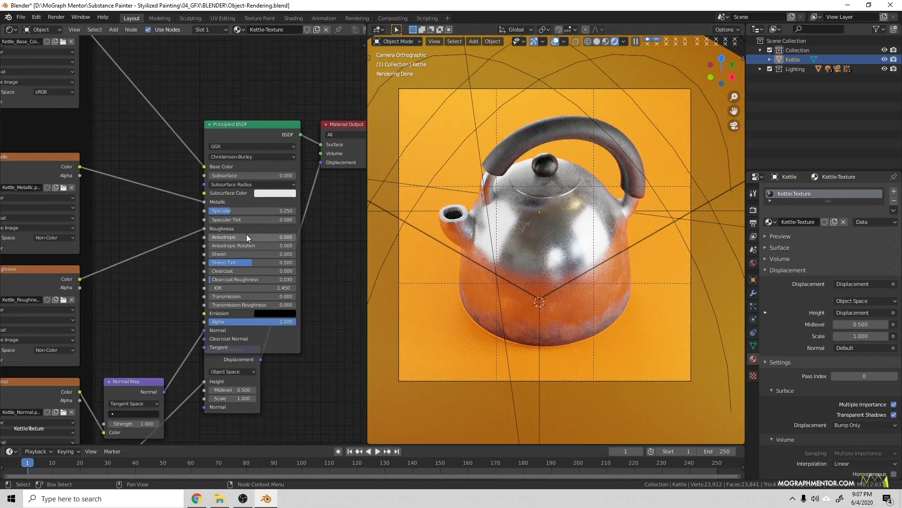
pyautogui.scroll(-2, 235, 249)
pyautogui.moveTo(199, 237); pyautogui.dragTo(200, 251)
pyautogui.keyDown('ctrl'); pyautogui.hscroll(-5, 200, 251); pyautogui.keyUp('ctrl')
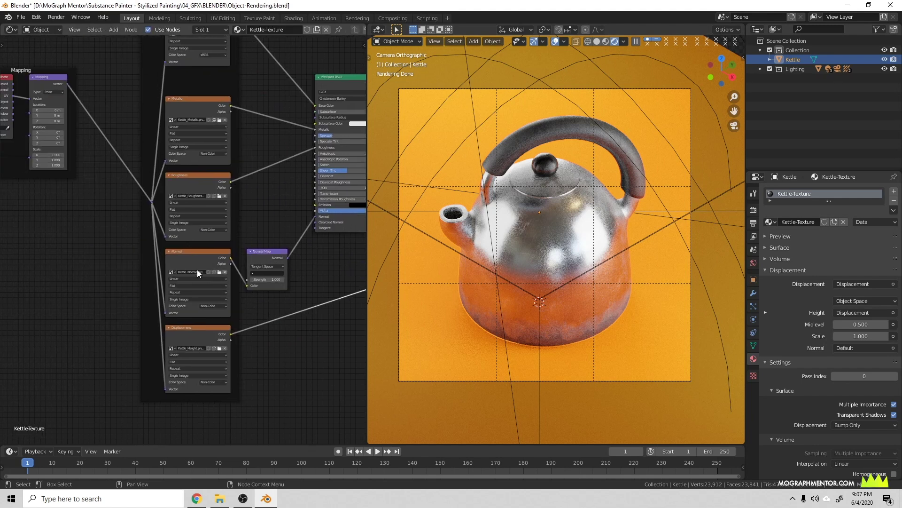
pyautogui.keyDown('shift'); pyautogui.scroll(2, 142, 231); pyautogui.keyUp('shift')
pyautogui.keyDown('ctrl'); pyautogui.hscroll(8, 240, 253); pyautogui.keyUp('ctrl')
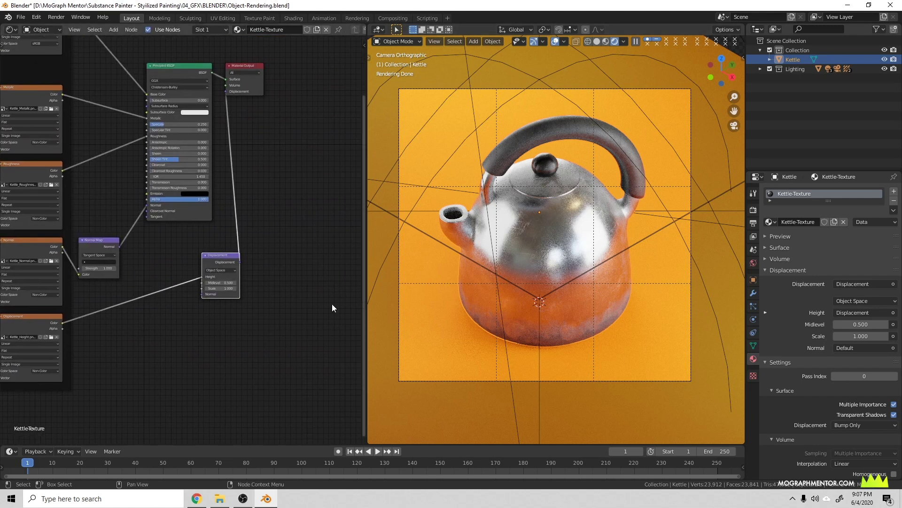
pyautogui.scroll(-3, 172, 210)
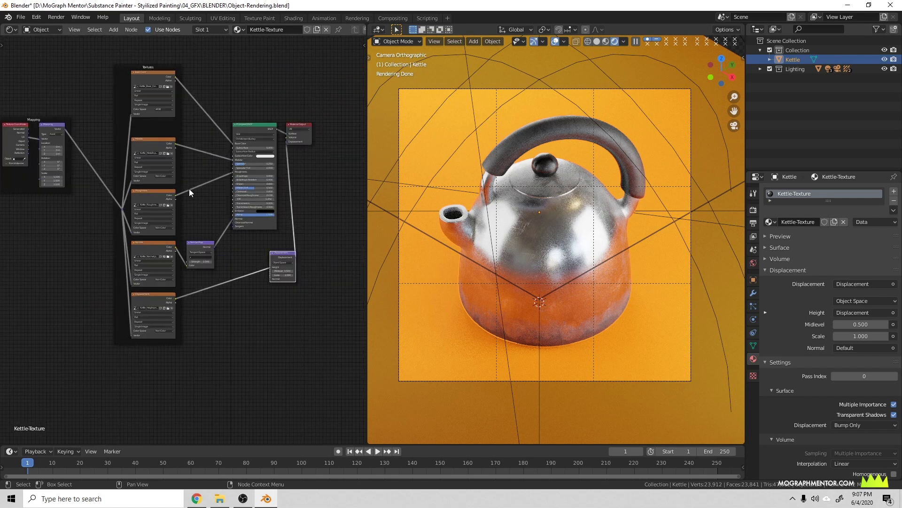
pyautogui.moveTo(147, 181); pyautogui.dragTo(151, 185, button='middle')
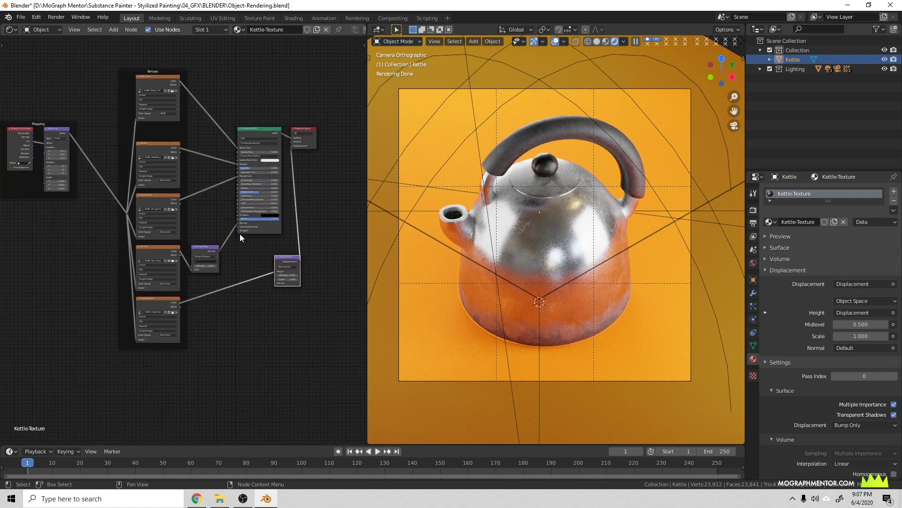
pyautogui.scroll(1, 183, 235)
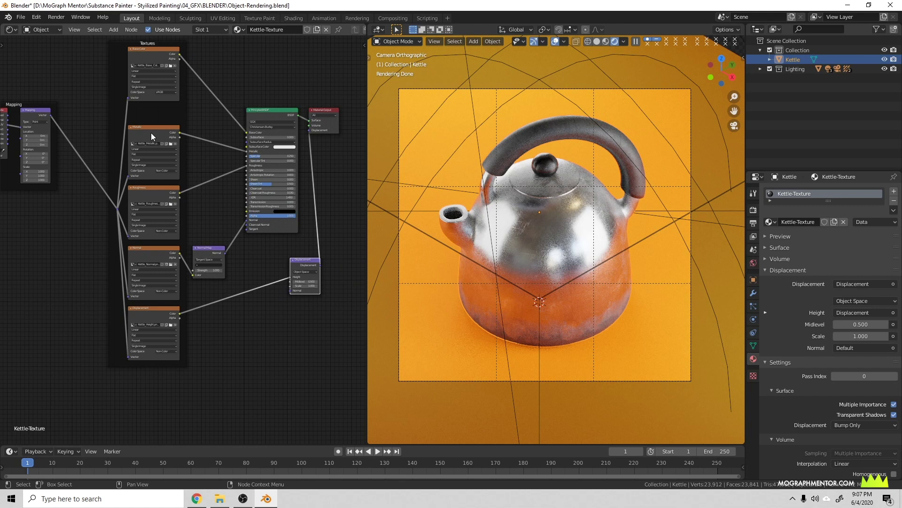
pyautogui.moveTo(143, 53); pyautogui.dragTo(210, 138, button='middle')
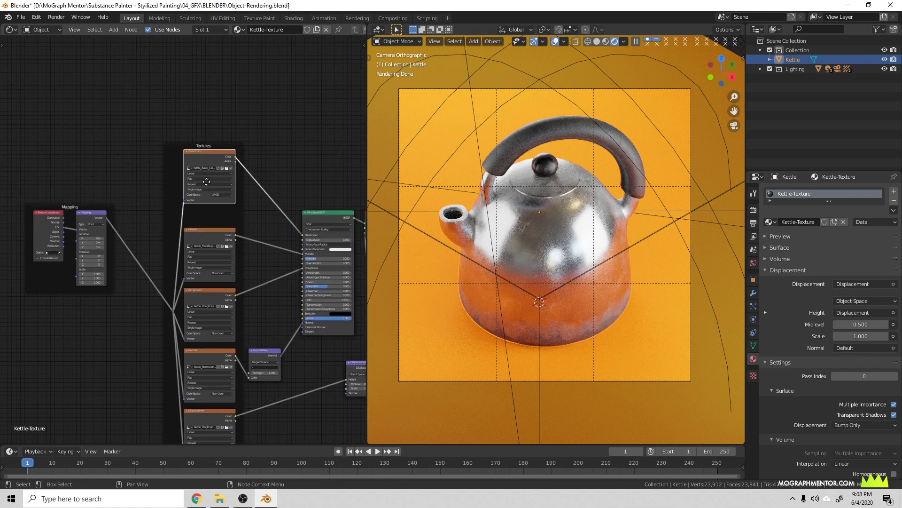
pyautogui.scroll(2, 214, 188)
pyautogui.scroll(-5, 211, 130)
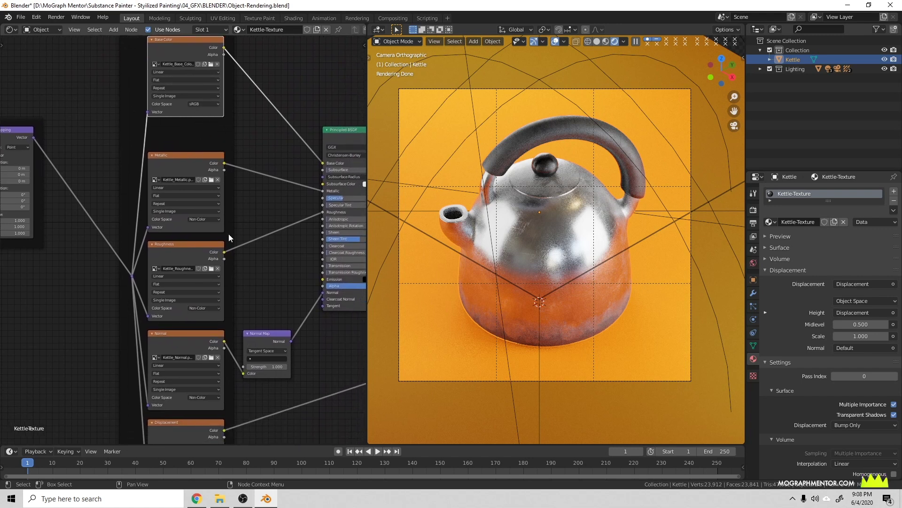
# - Nudge the Normal Map node up and move the Material Output node right and down
pyautogui.moveTo(229, 233); pyautogui.dragTo(215, 153, button='middle')
pyautogui.moveTo(255, 197); pyautogui.dragTo(171, 248, button='middle')
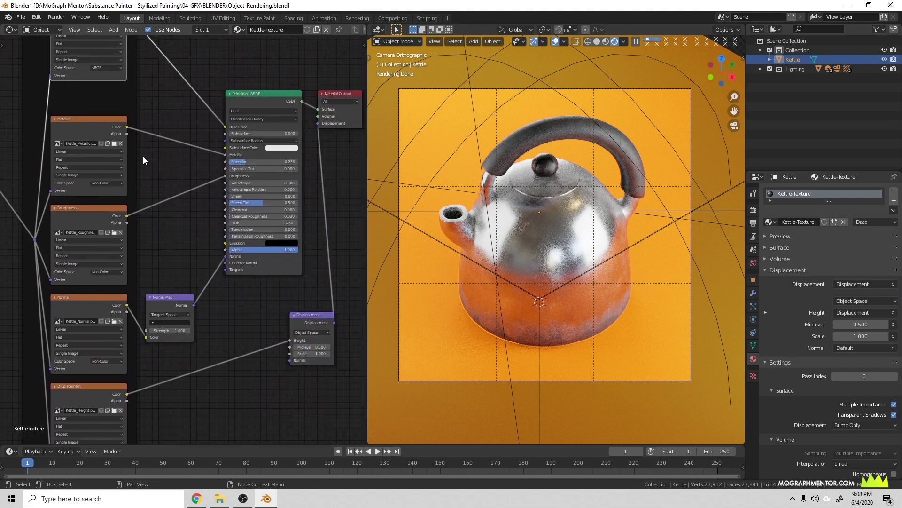
pyautogui.moveTo(186, 217); pyautogui.dragTo(195, 138, button='middle')
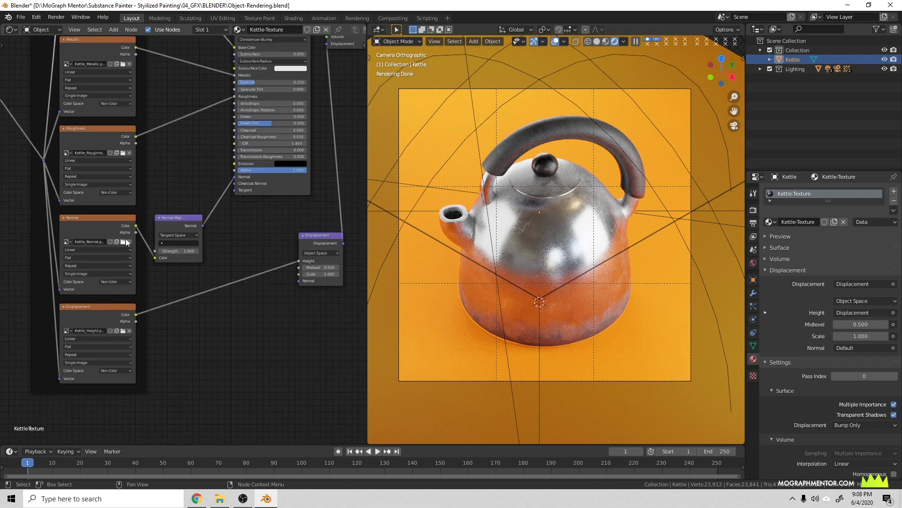
pyautogui.moveTo(177, 227); pyautogui.dragTo(184, 208)
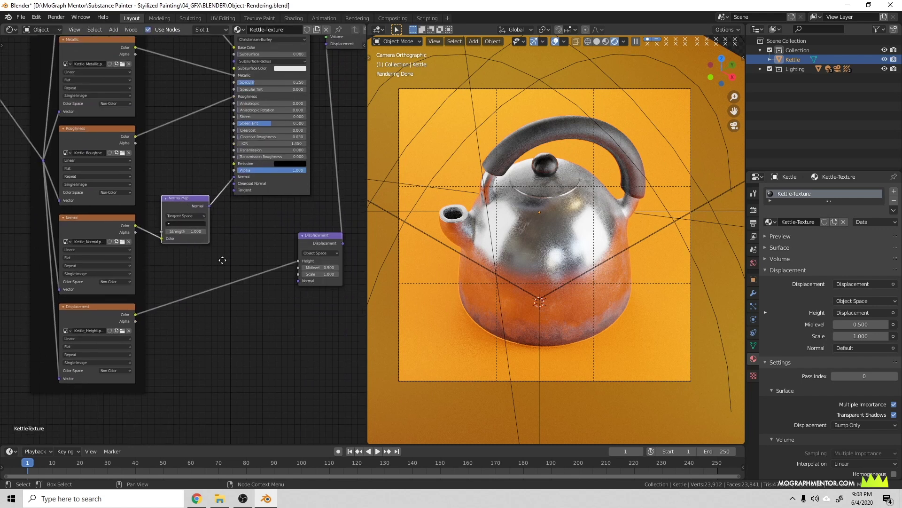
pyautogui.moveTo(214, 263); pyautogui.dragTo(194, 120, button='middle')
pyautogui.moveTo(192, 104); pyautogui.dragTo(275, 124)
pyautogui.moveTo(184, 321); pyautogui.dragTo(268, 222, button='middle')
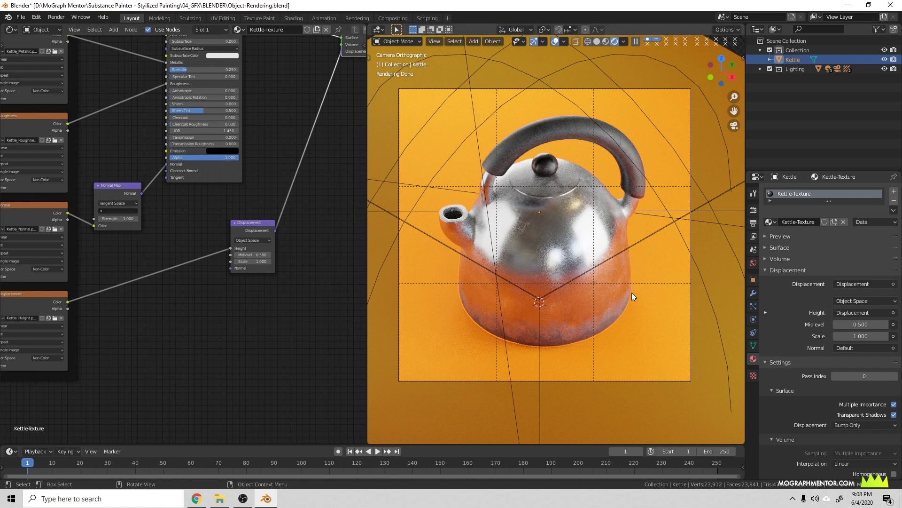
pyautogui.moveTo(162, 268); pyautogui.dragTo(156, 209, button='middle')
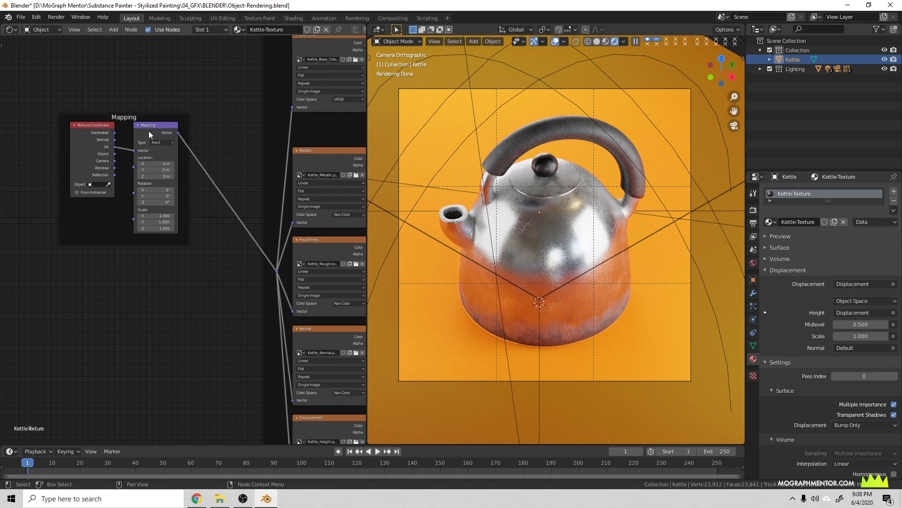
pyautogui.moveTo(230, 332); pyautogui.dragTo(191, 240, button='middle')
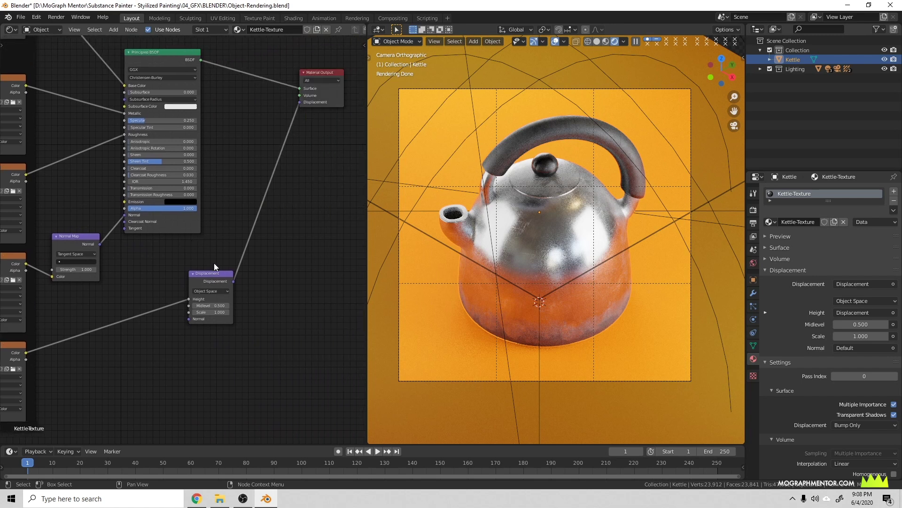
# - Confirm the Cycles Feature Set stays on Experimental
pyautogui.click(753, 210)
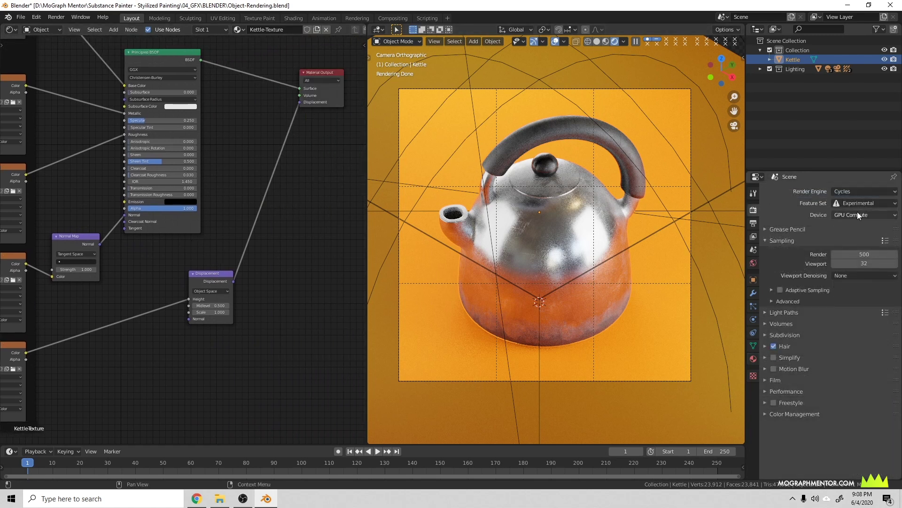
pyautogui.click(847, 208)
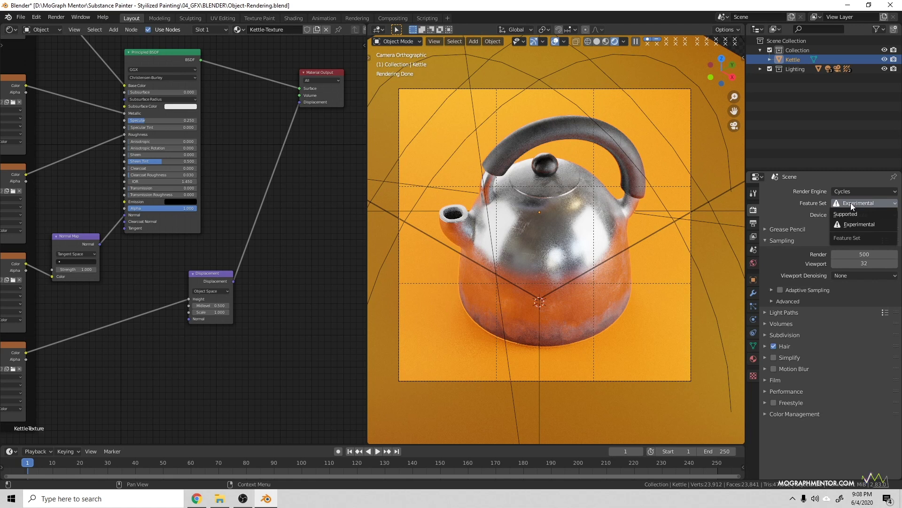
pyautogui.click(876, 226)
# - Add a Subdivision Surface modifier to the kettle with Adaptive subdivision enabled
pyautogui.click(754, 293)
pyautogui.click(720, 281)
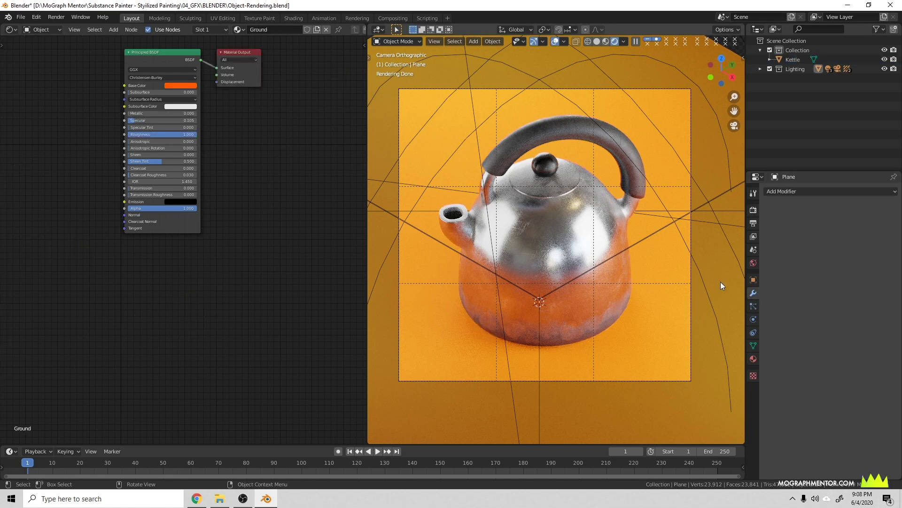
pyautogui.click(574, 248)
pyautogui.click(775, 192)
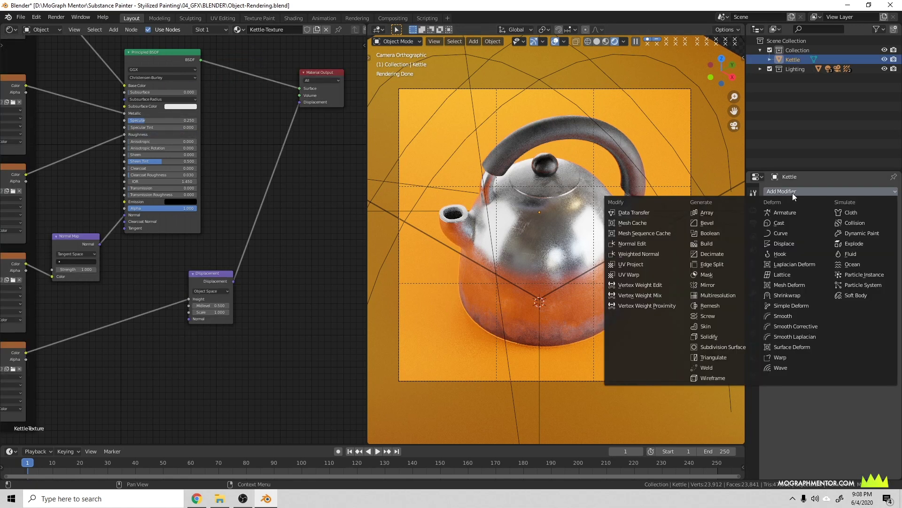
pyautogui.click(728, 346)
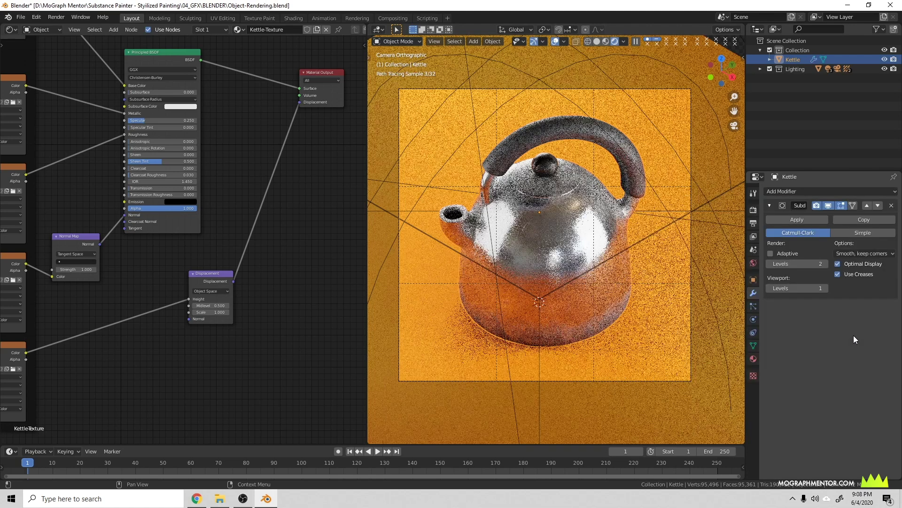
pyautogui.click(771, 253)
pyautogui.click(753, 359)
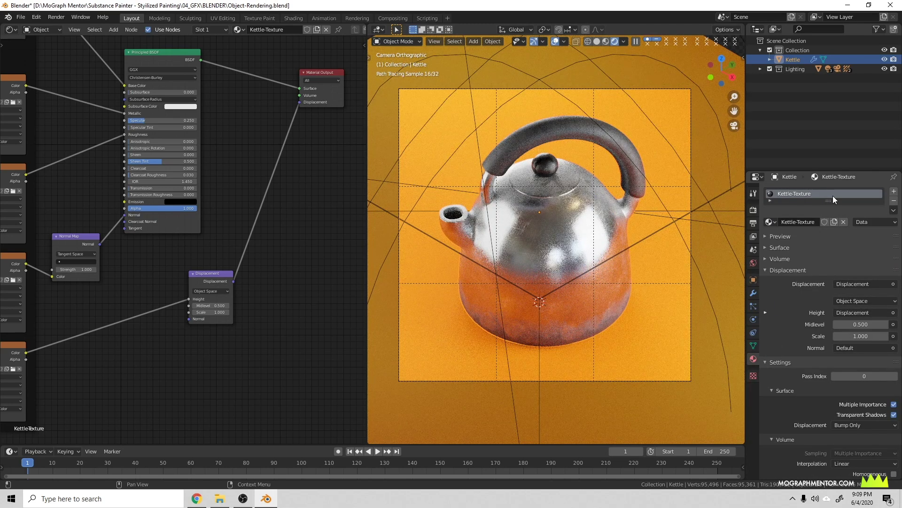
# - Switch the Kettle-Texture material's surface displacement to Displacement and Bump and start editing the Displacement node's Scale
pyautogui.scroll(-2, 806, 317)
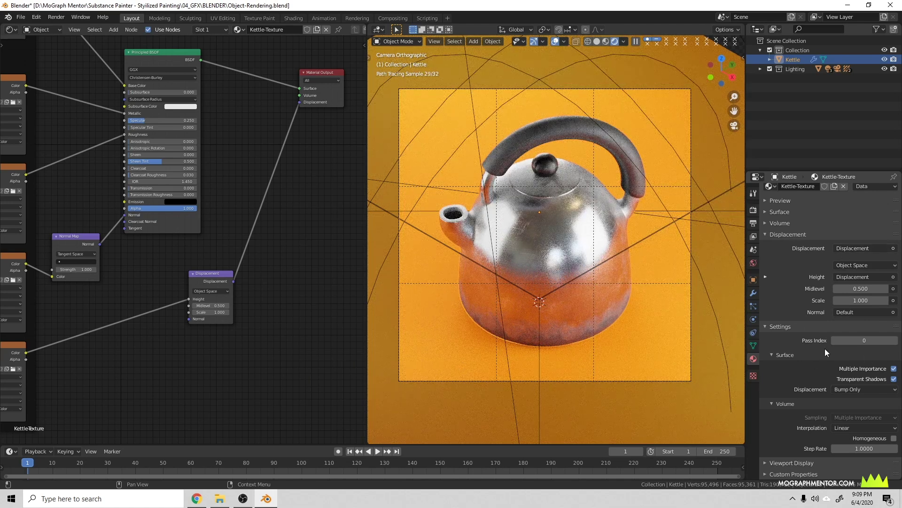
pyautogui.click(785, 234)
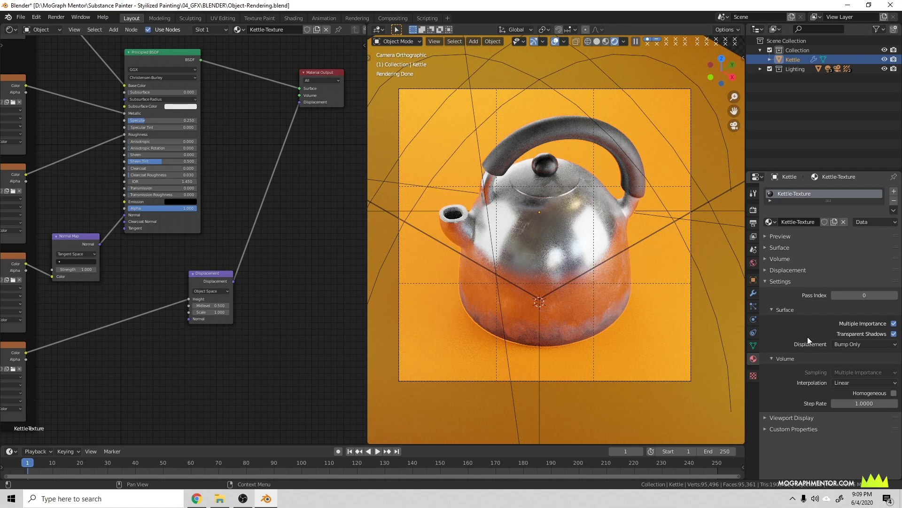
pyautogui.click(861, 346)
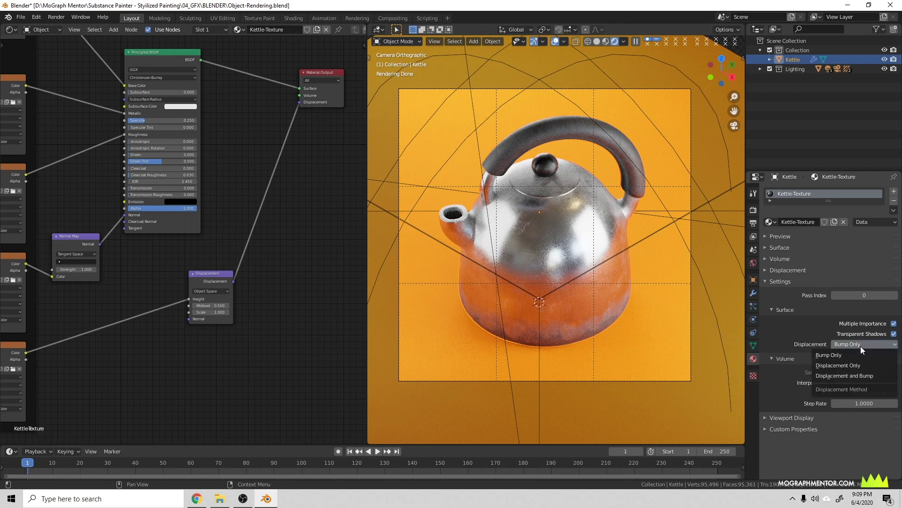
pyautogui.click(870, 376)
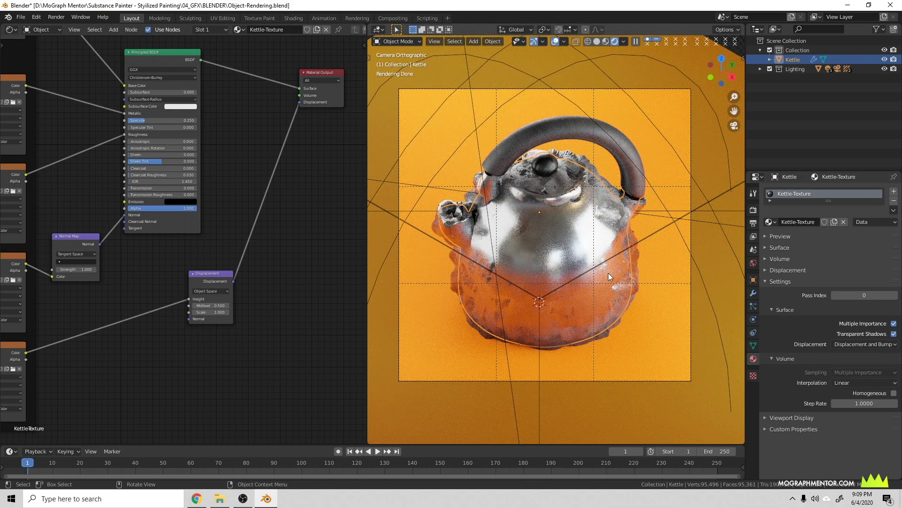
pyautogui.click(229, 312)
pyautogui.write('1.0')
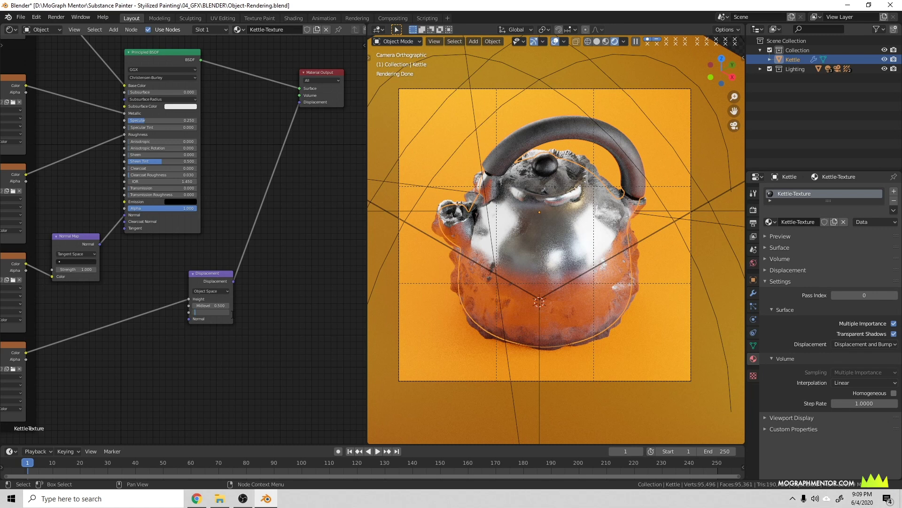
# - Confirm a Displacement node Scale of 0.050 on the kettle material
pyautogui.press('Return')
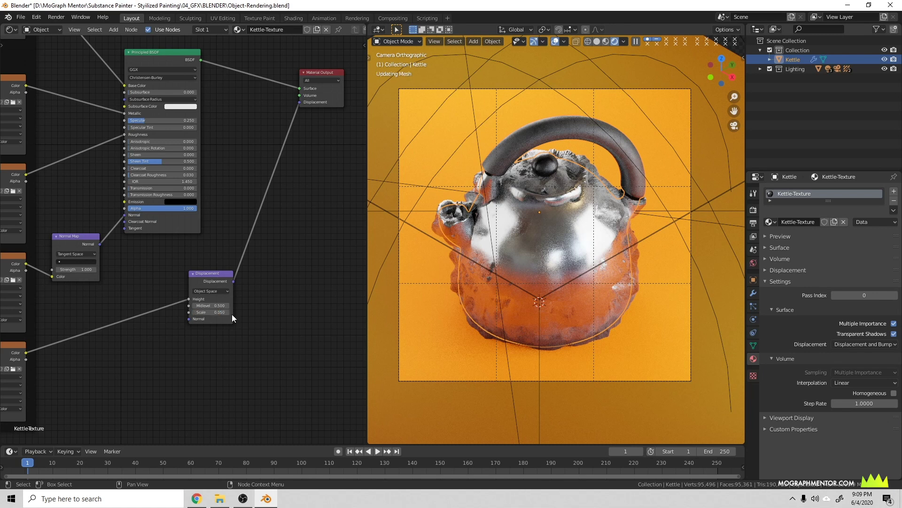